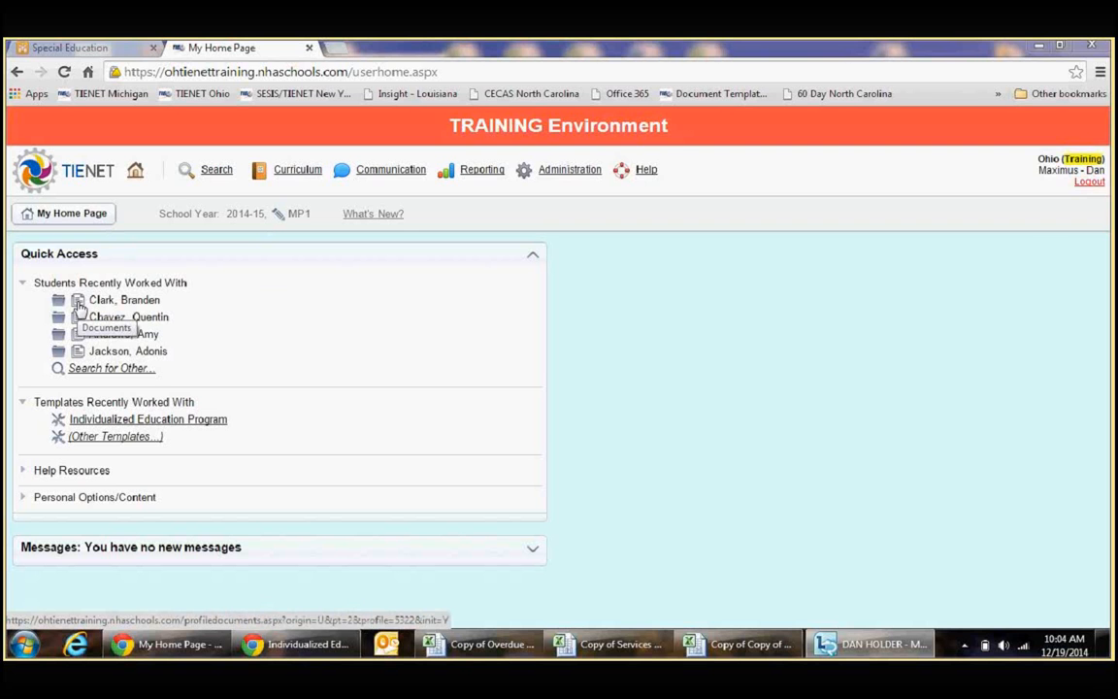
Step: Open the draft Annual Review IEP from the first recently worked-with student's documents and leave its cover page's edit mode
left_click(79, 303)
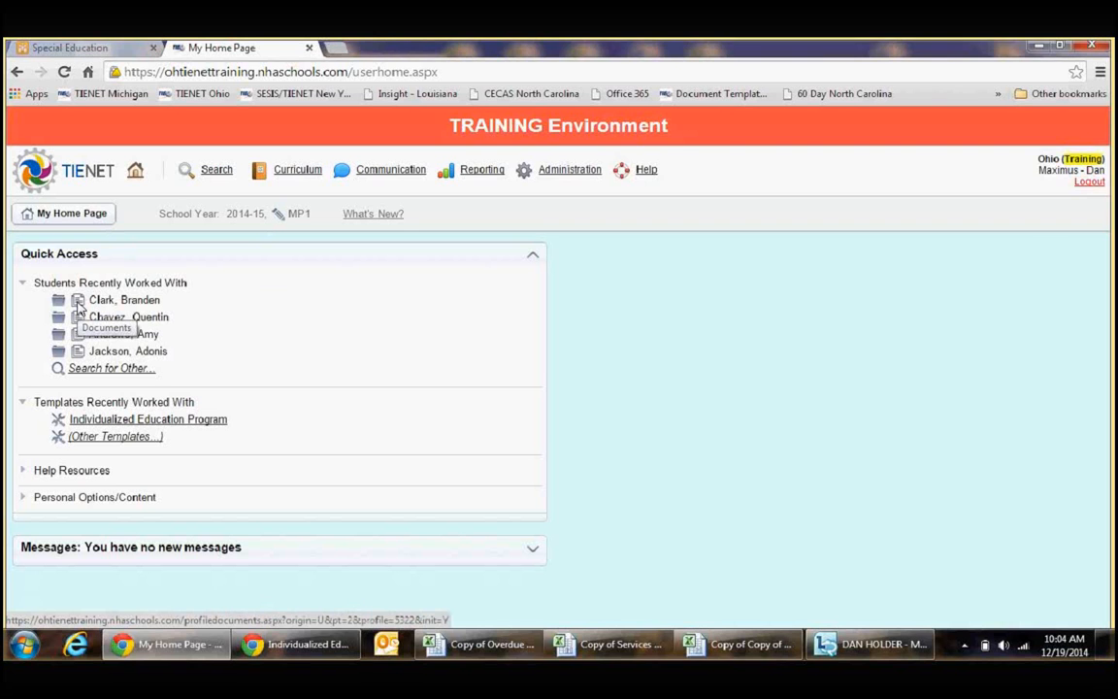
left_click(79, 302)
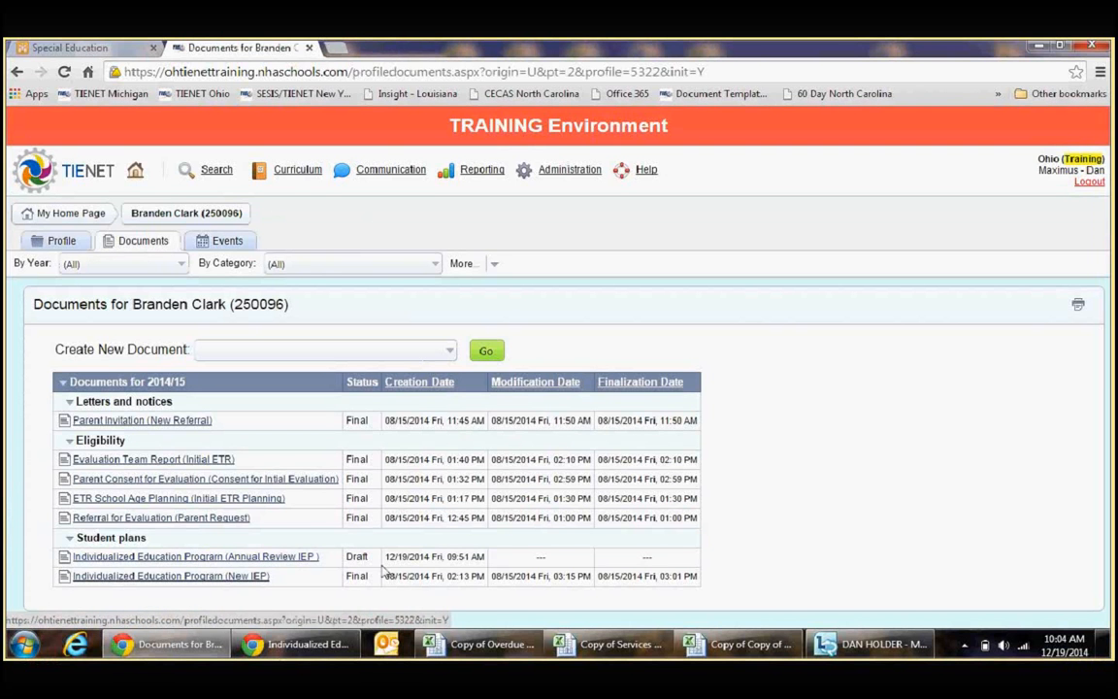
left_click_drag(462, 556, 246, 559)
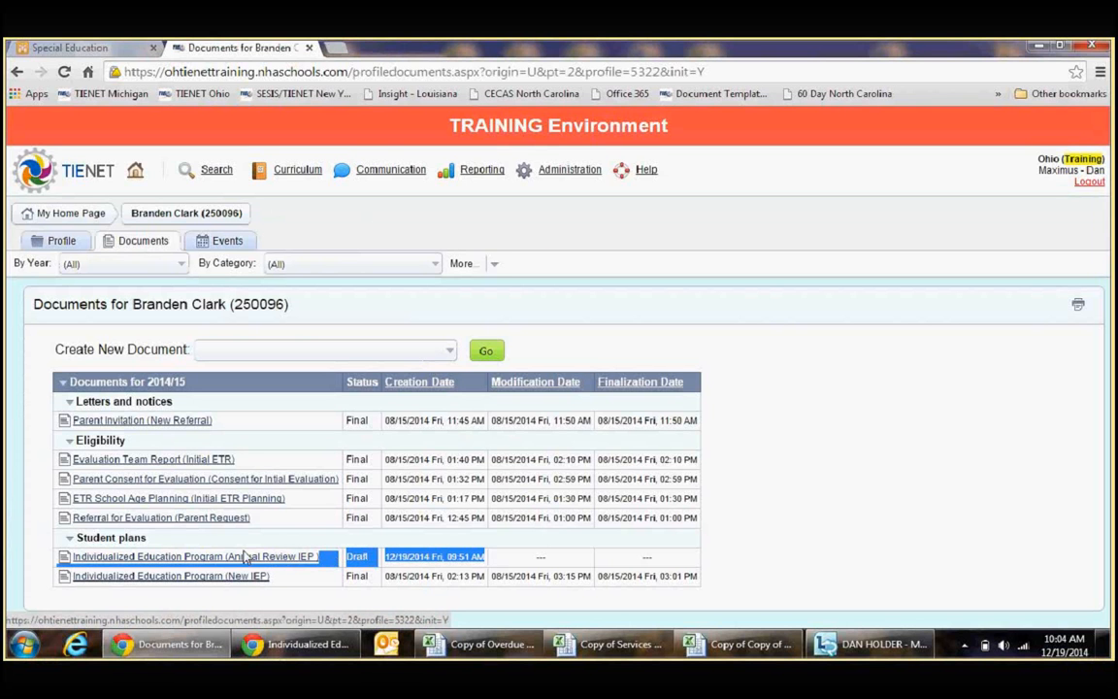
left_click(188, 561)
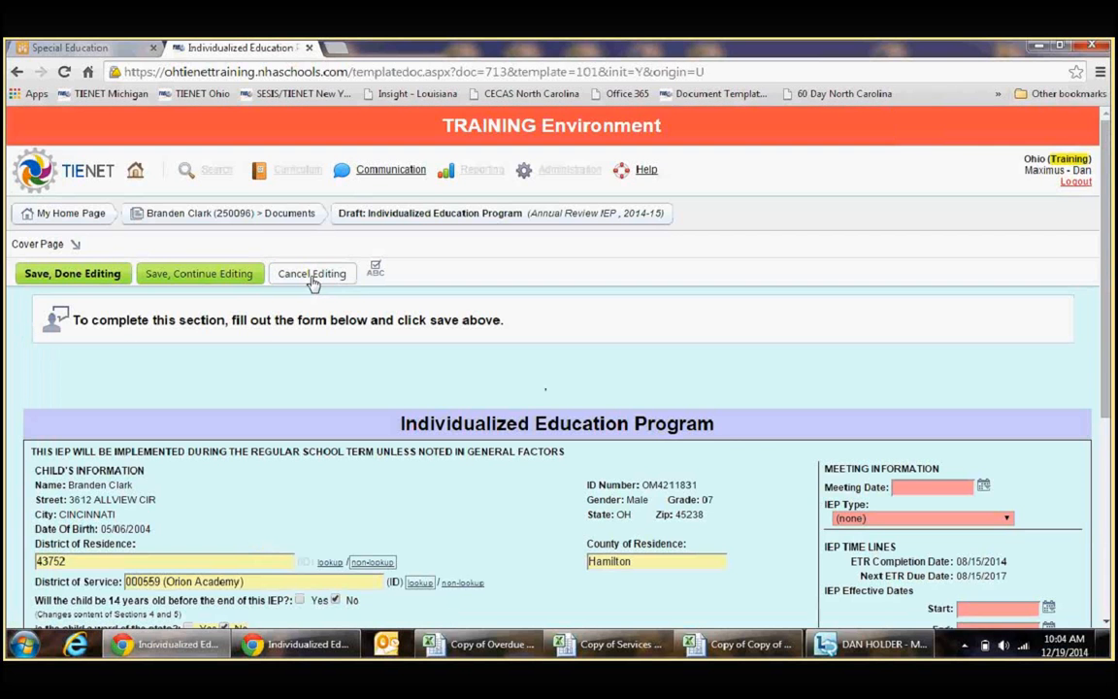
left_click(312, 275)
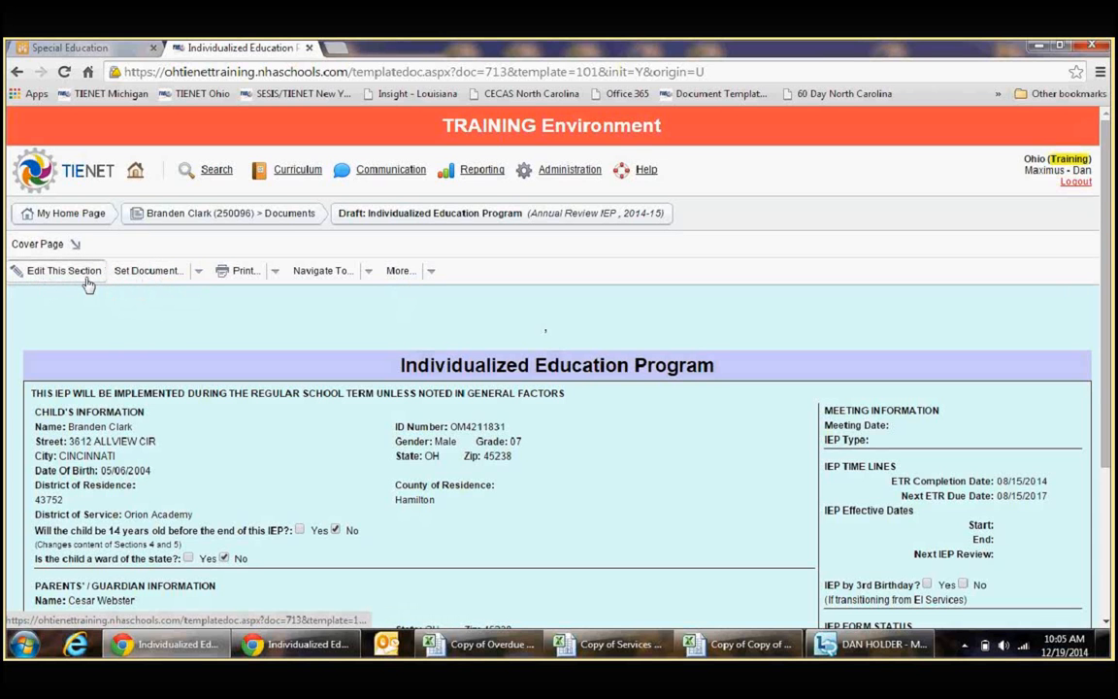
Step: In the IEP's document section settings, include PR-01 Prior Written Notice to Parents and exclude Visual Impairments
left_click(184, 275)
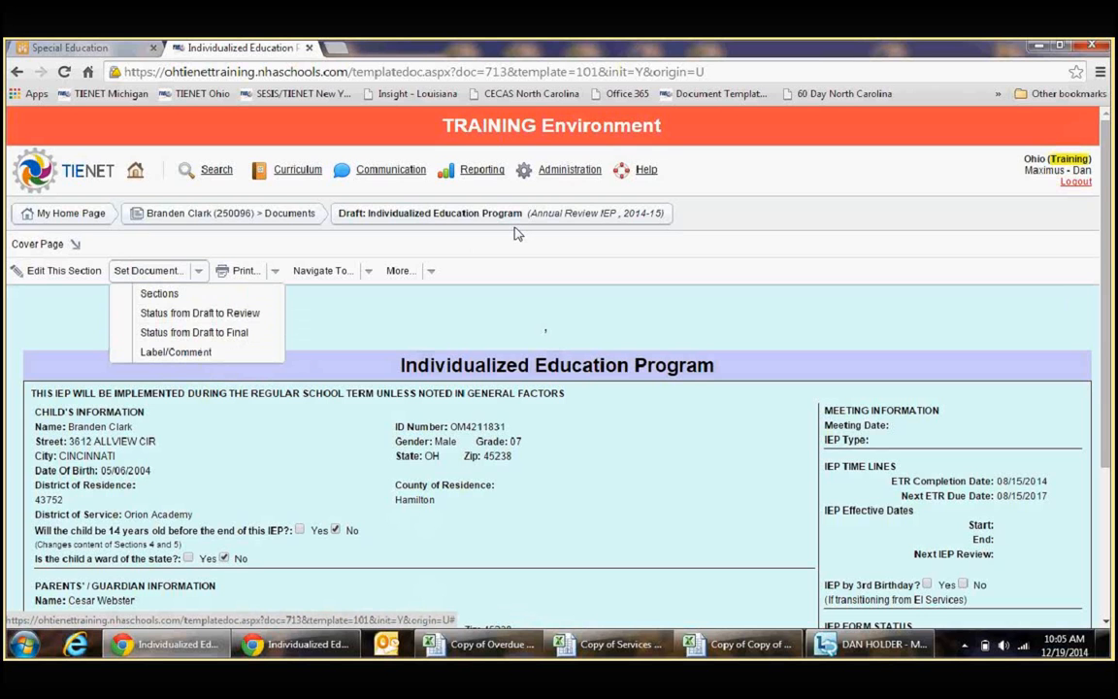
left_click_drag(531, 214, 616, 213)
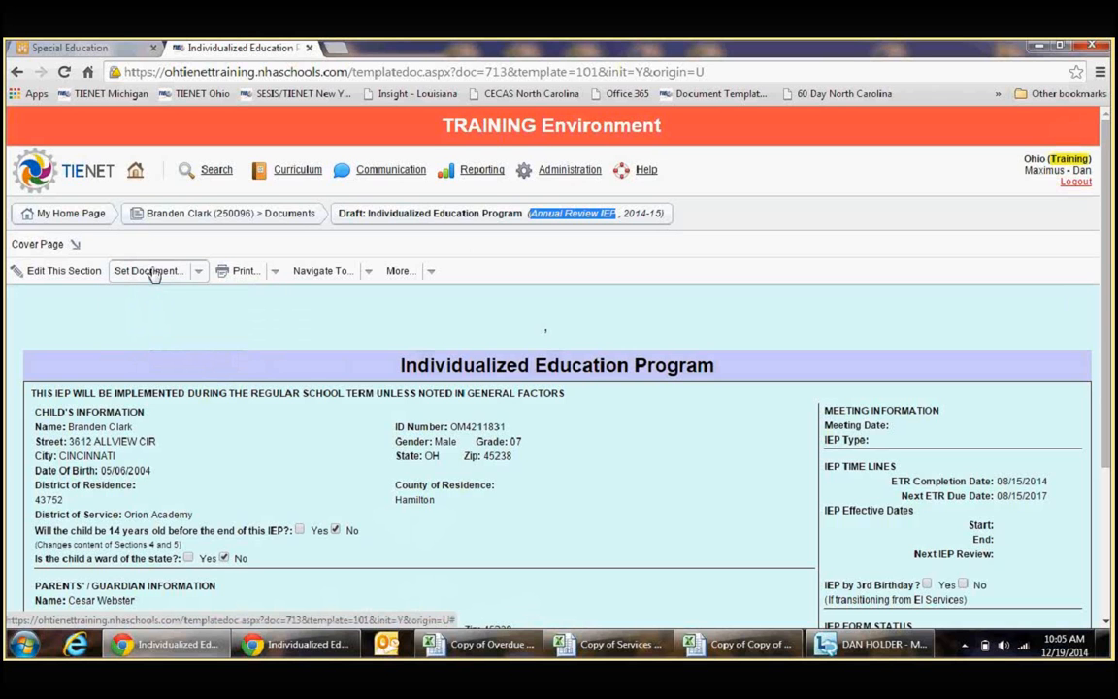
left_click(151, 272)
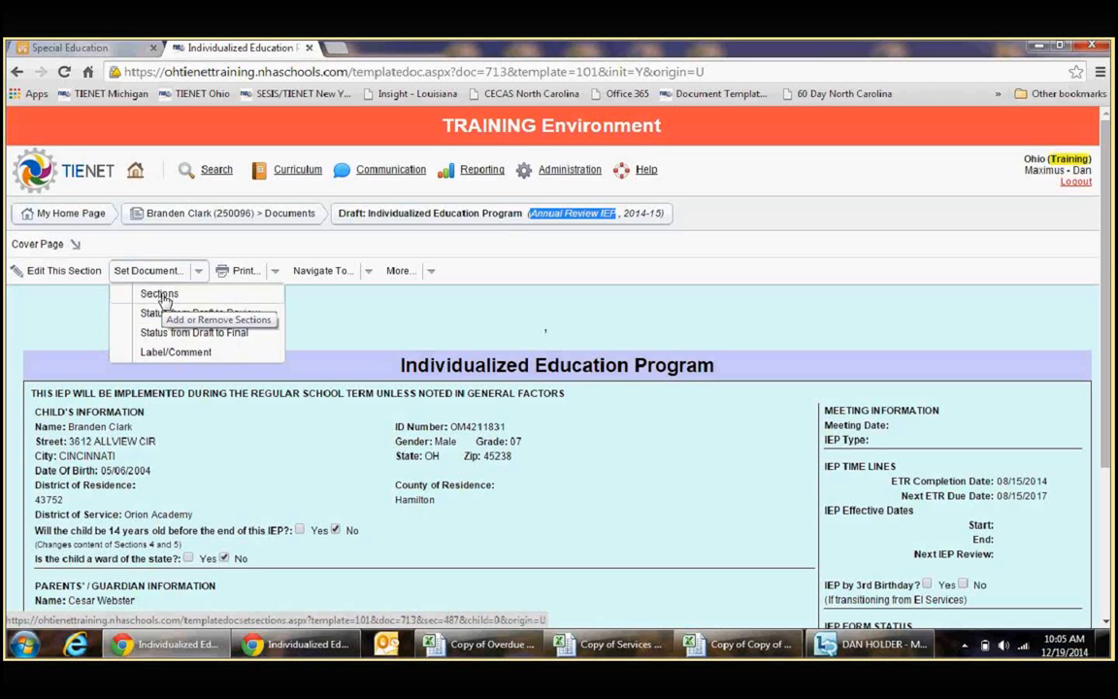
left_click(161, 295)
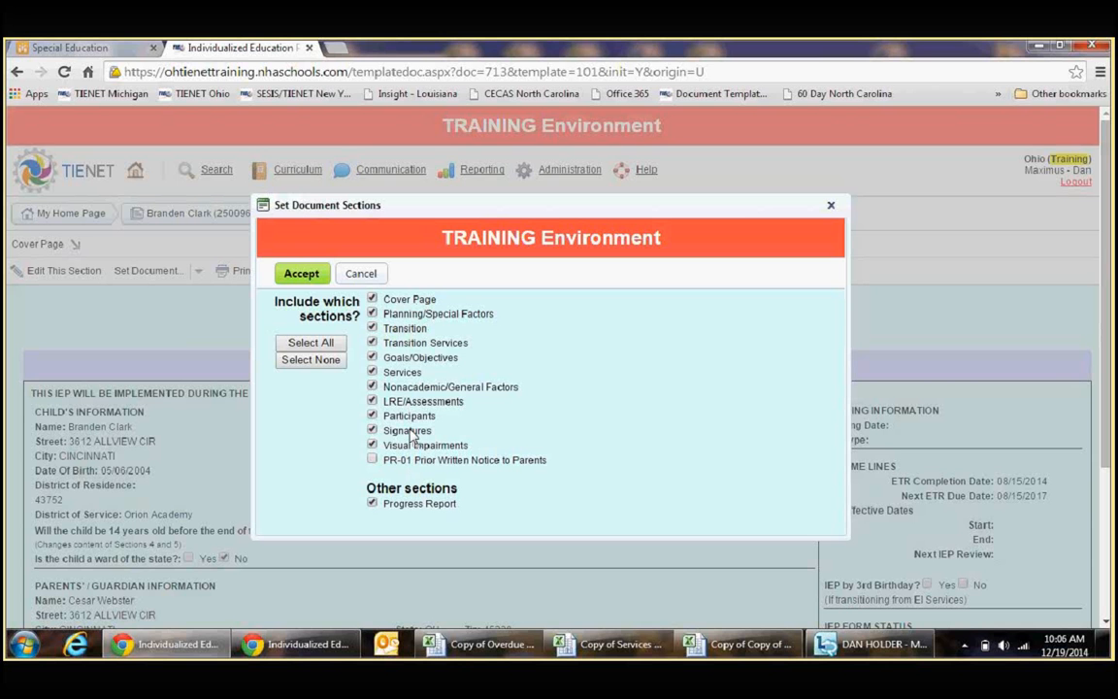
left_click(372, 460)
left_click(373, 460)
triple_click(469, 447)
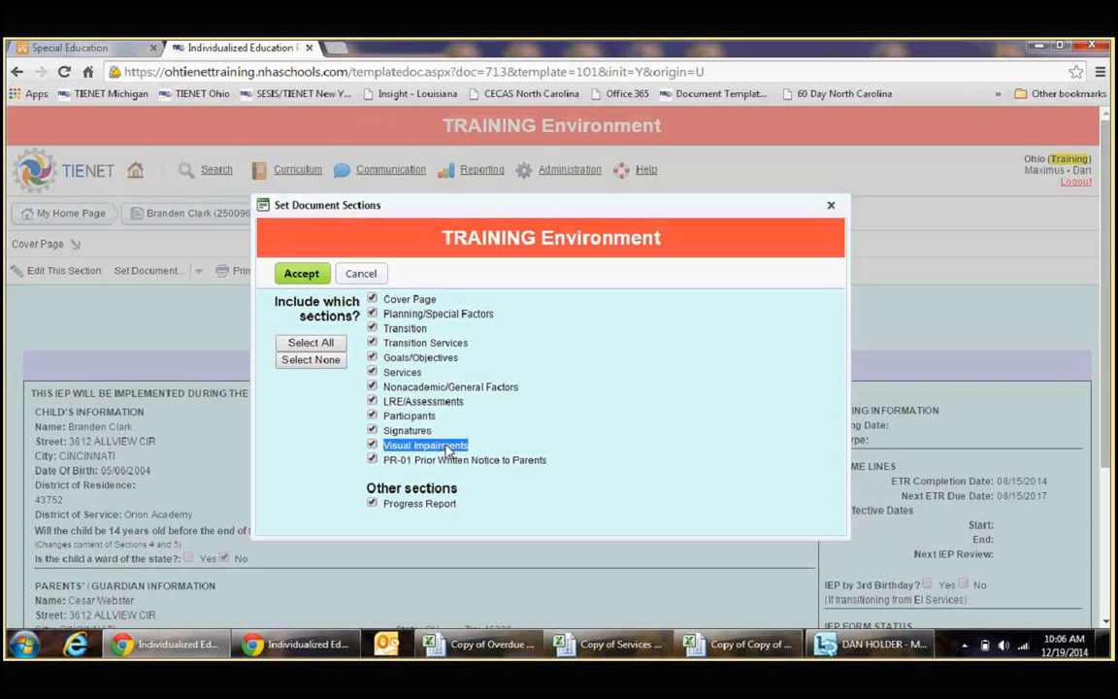
left_click(373, 446)
Step: Exclude the Transition and Transition Services sections from the IEP
left_click(372, 328)
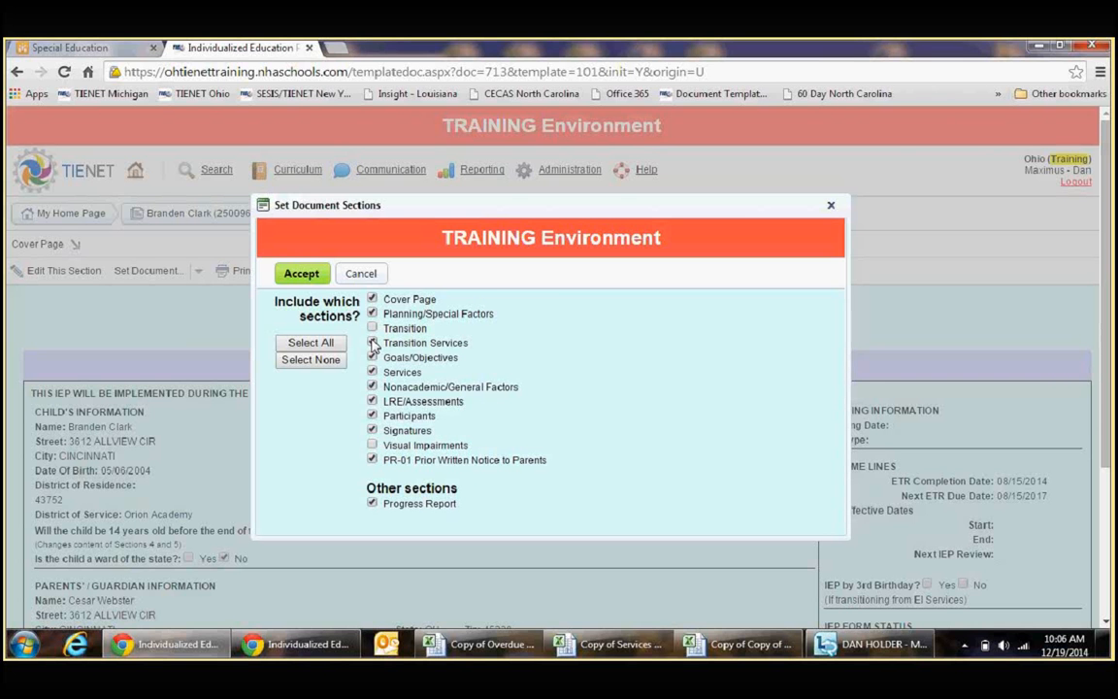
left_click(372, 343)
left_click_drag(426, 328, 393, 330)
left_click(426, 352)
triple_click(424, 345)
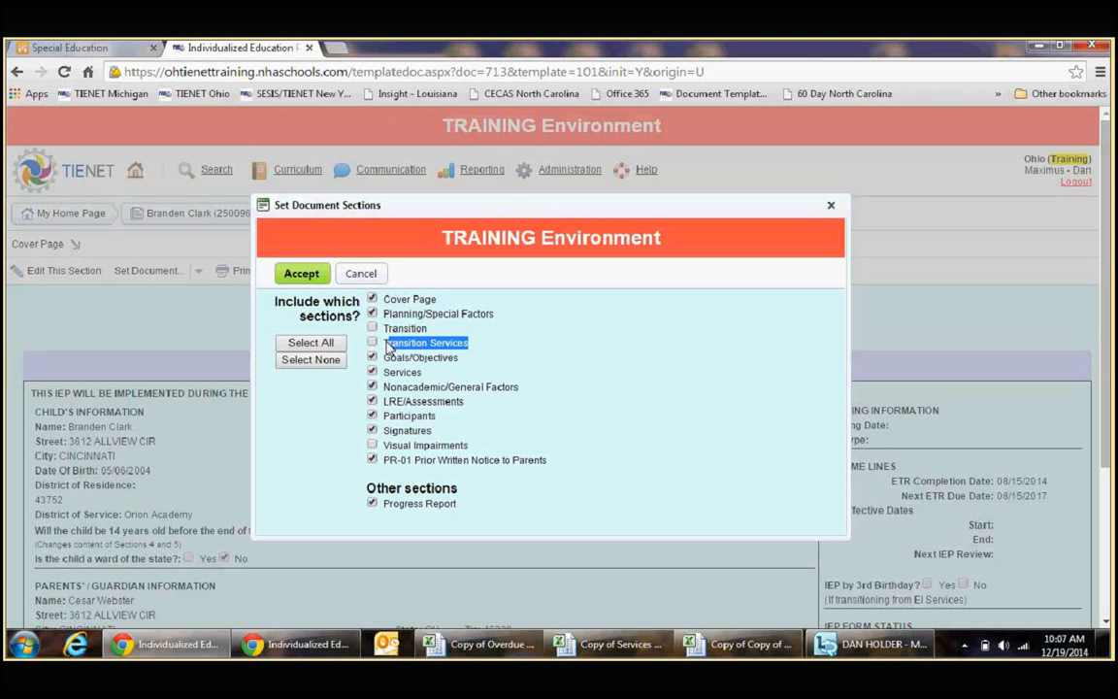
left_click(519, 332)
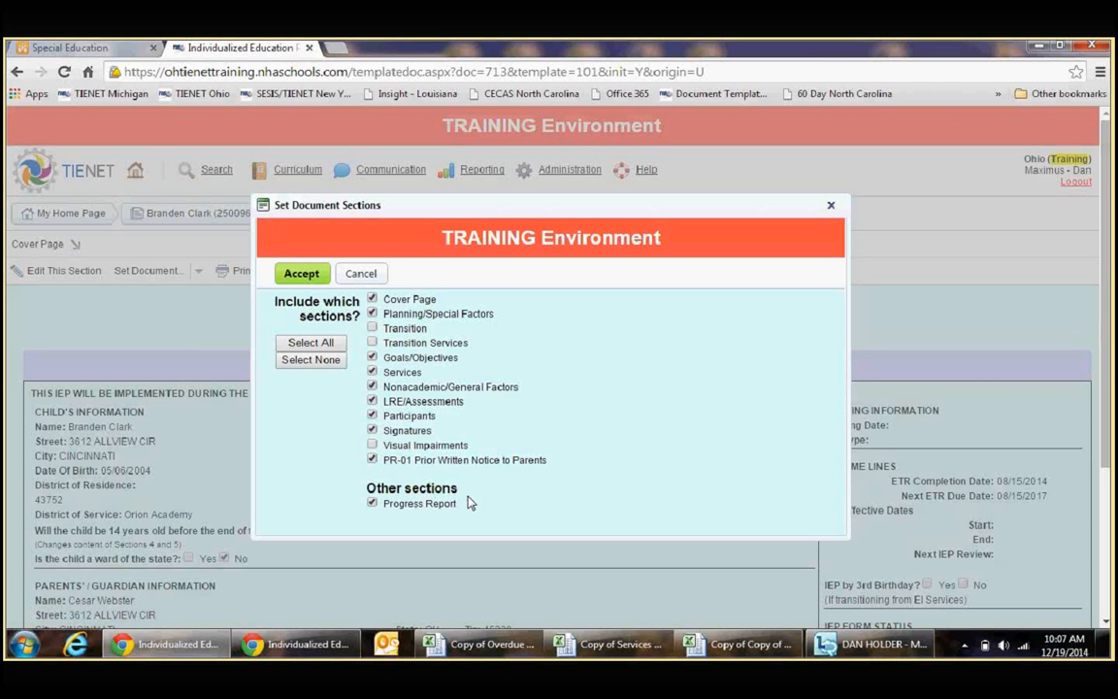
Step: Accept the IEP section selection and return to the student's document list without editing the cover page
left_click(300, 274)
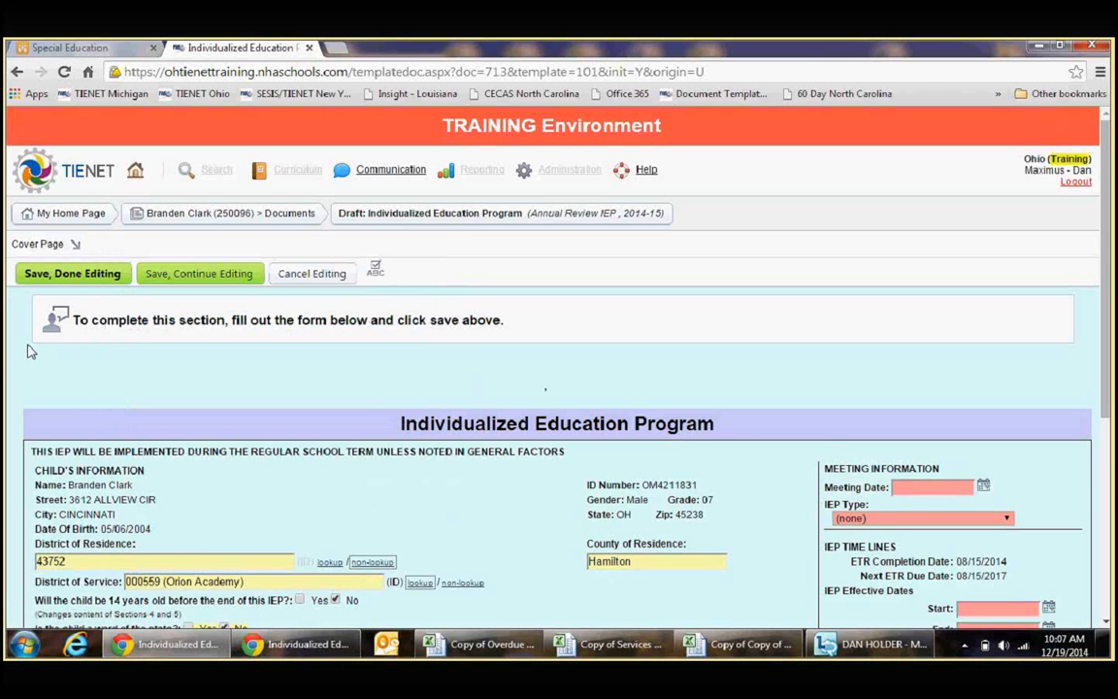
left_click(311, 276)
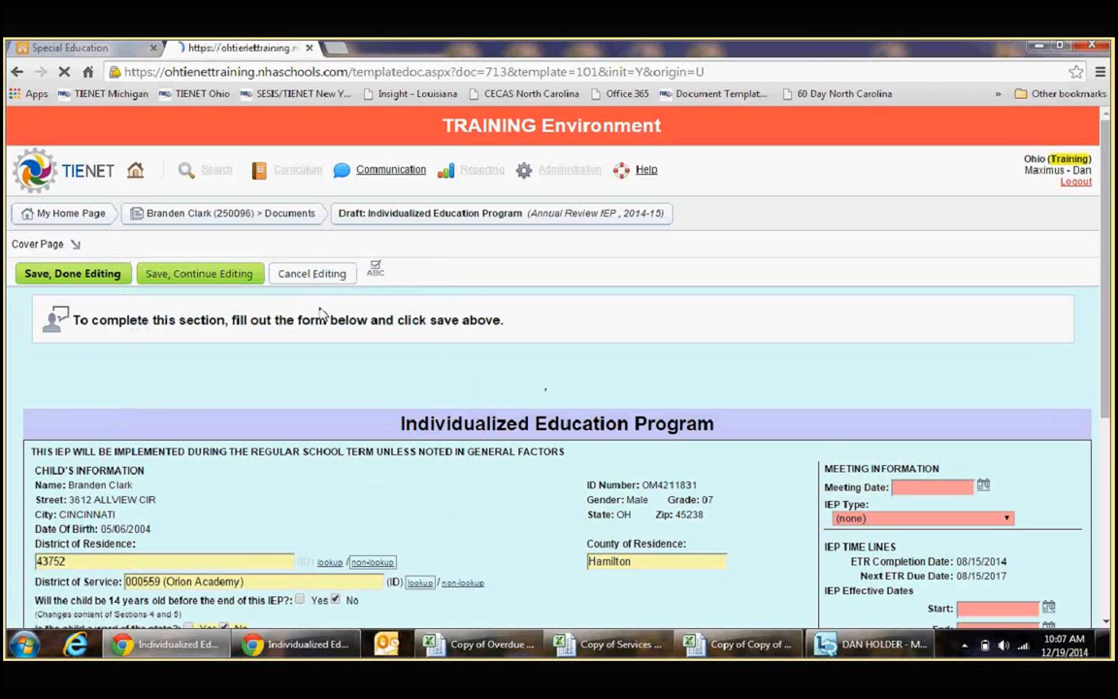
left_click(227, 222)
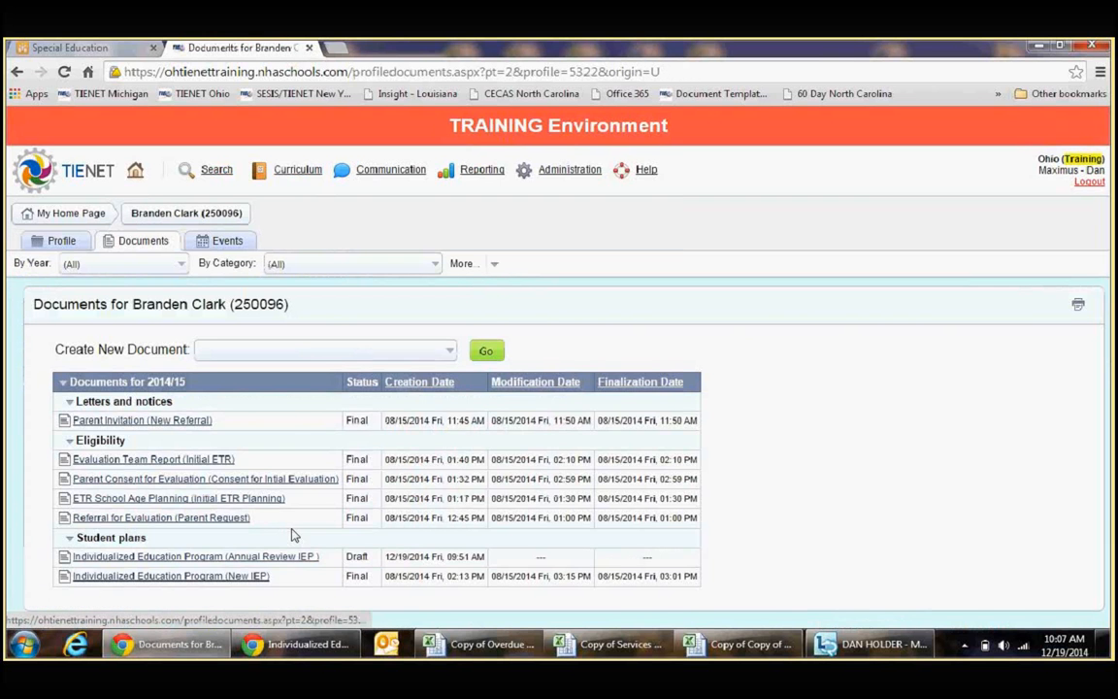
left_click(312, 358)
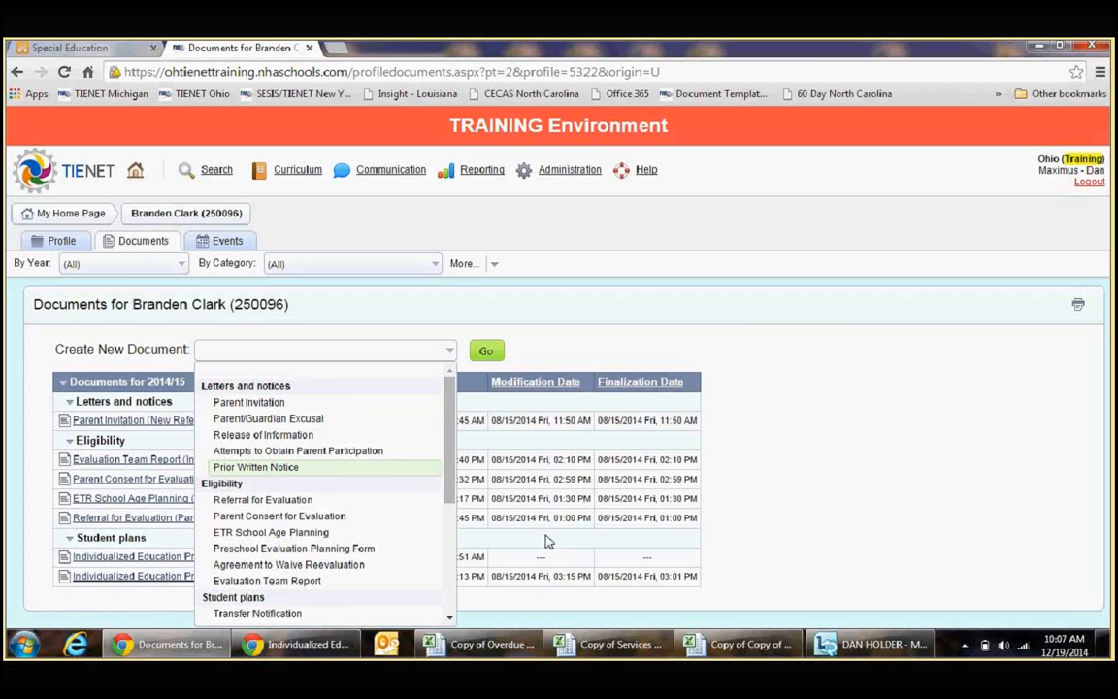
scroll(282, 471, "down", 3)
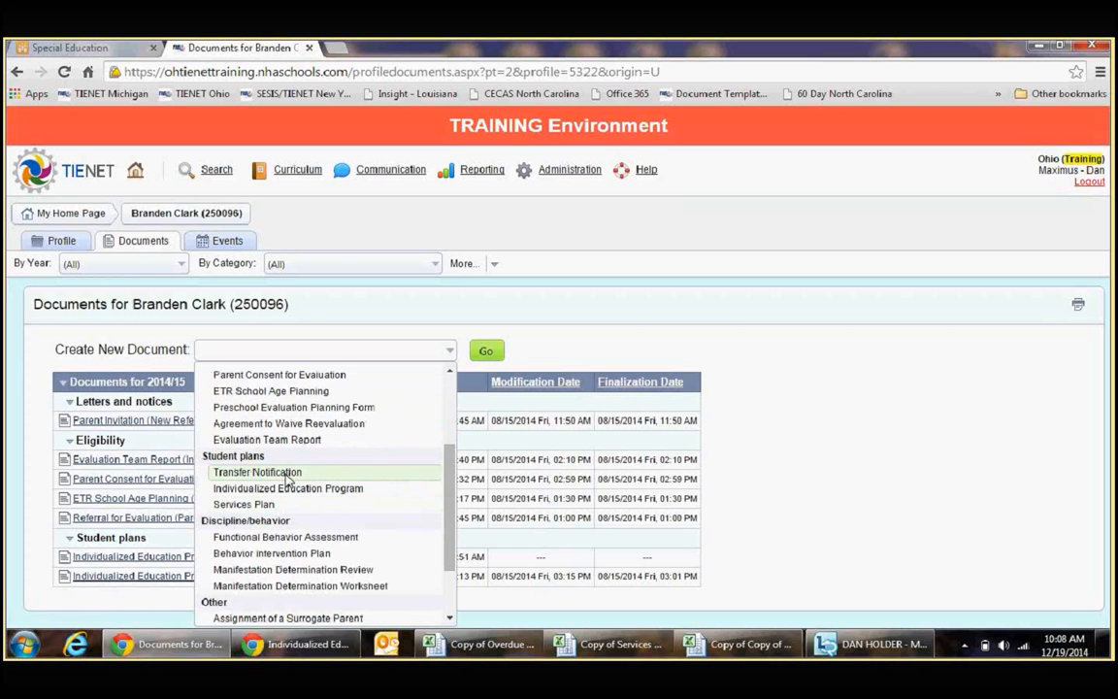
left_click(283, 472)
left_click(485, 350)
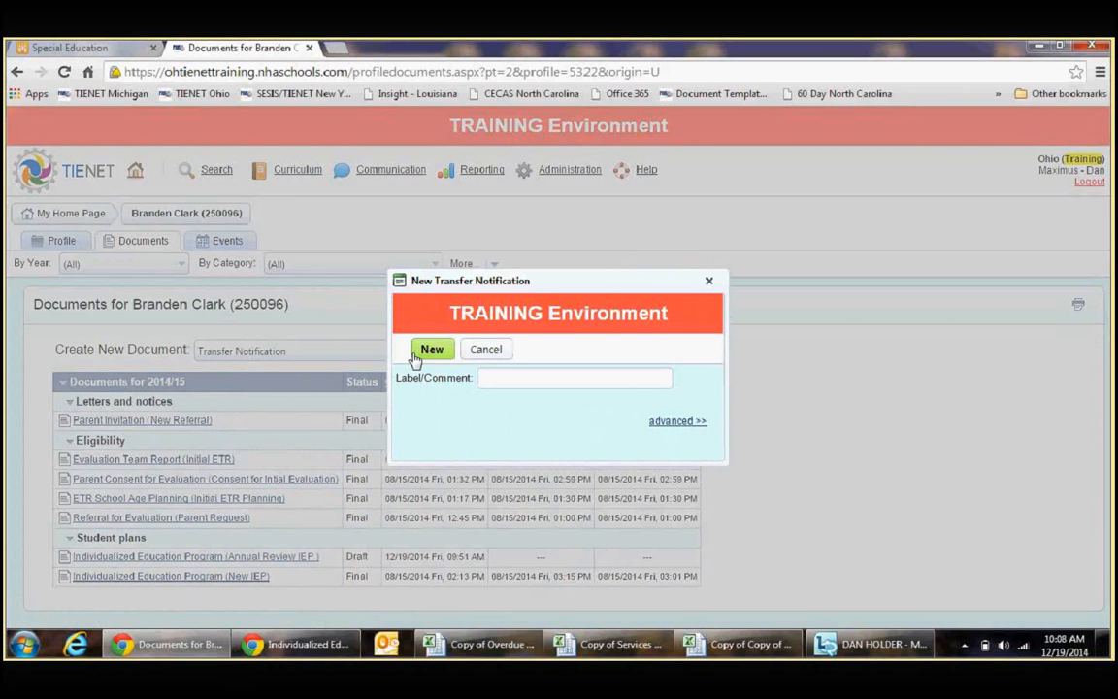
left_click(666, 427)
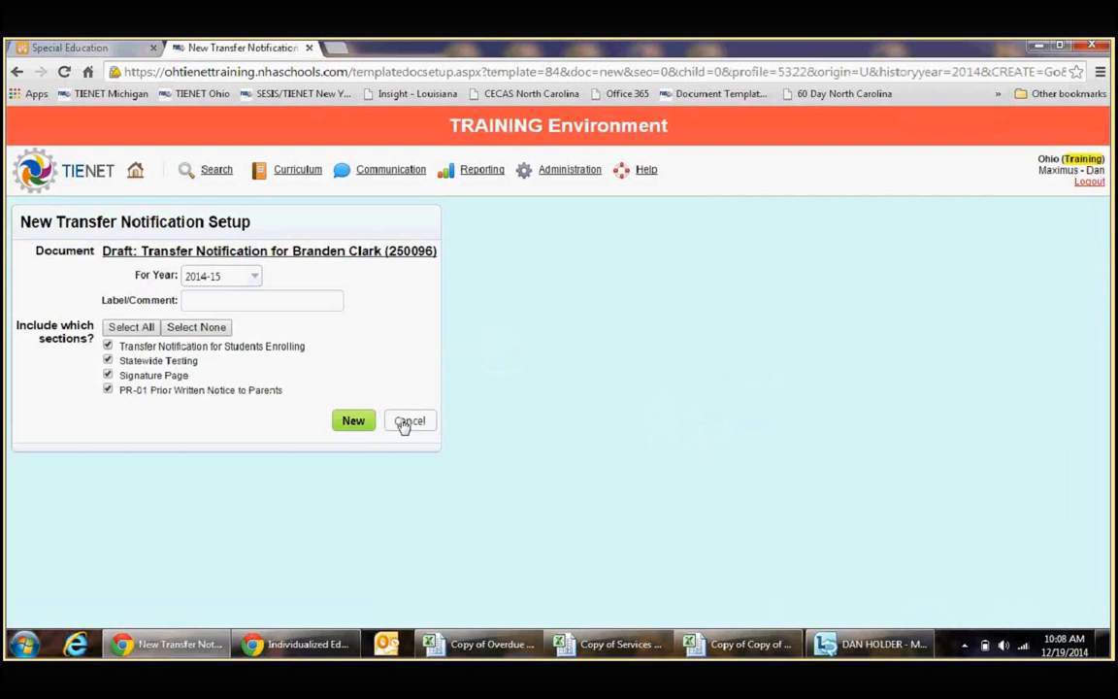
left_click(355, 420)
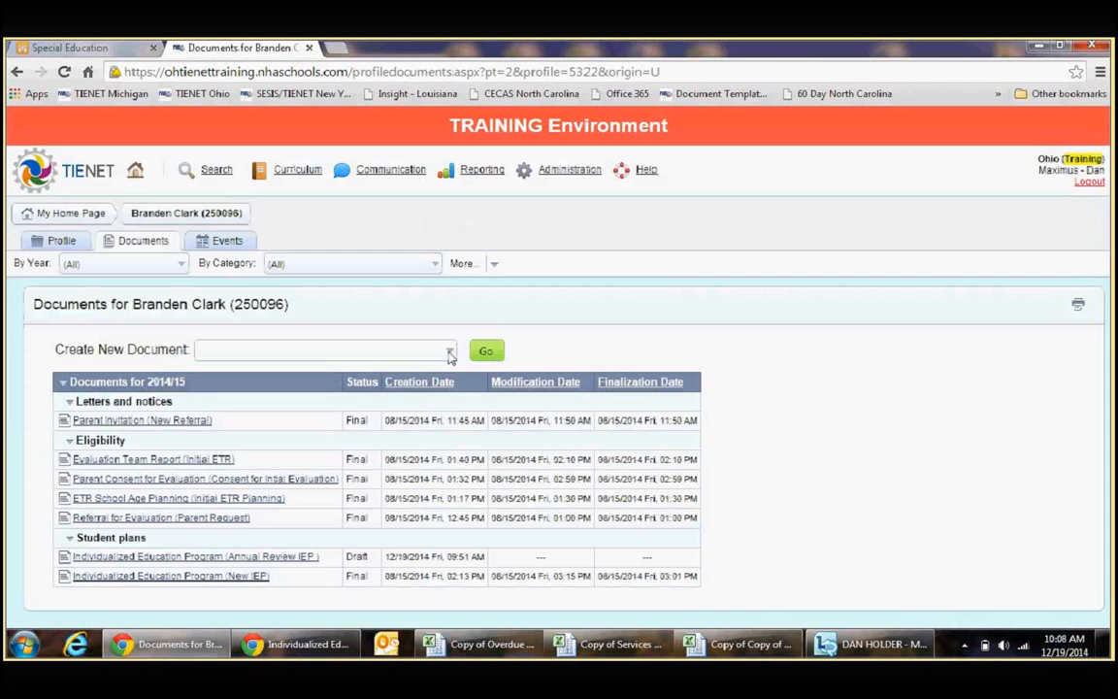
Step: Create a new Transfer Notification for the student through the advanced setup, leaving out the Statewide Testing section
left_click(449, 353)
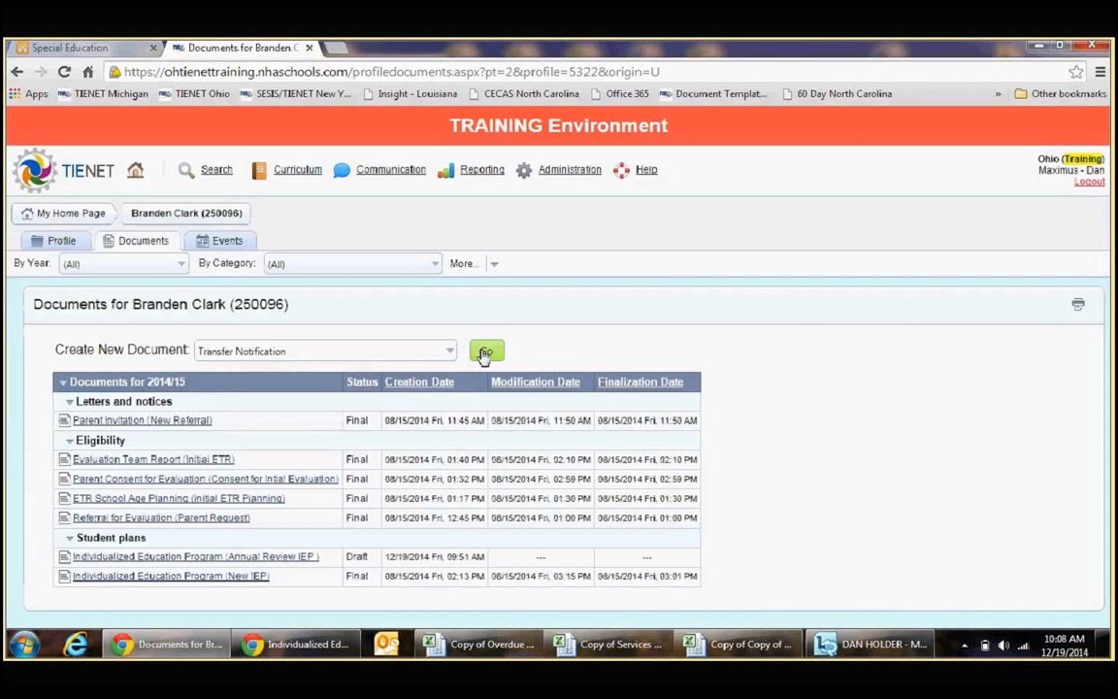
left_click(485, 352)
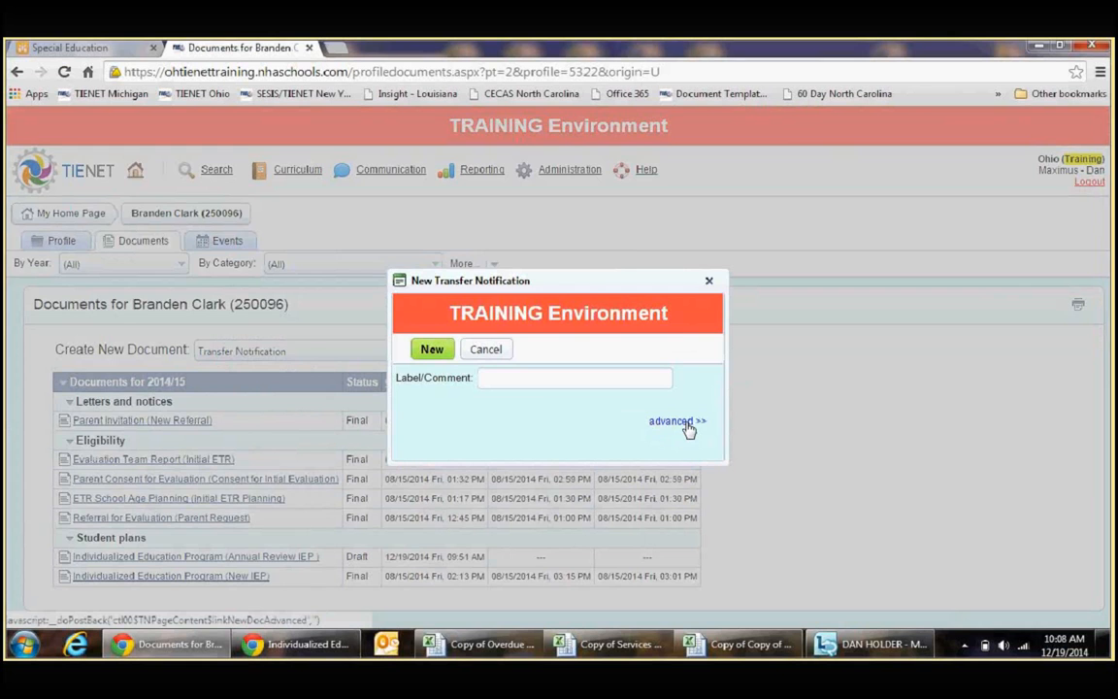
left_click(682, 421)
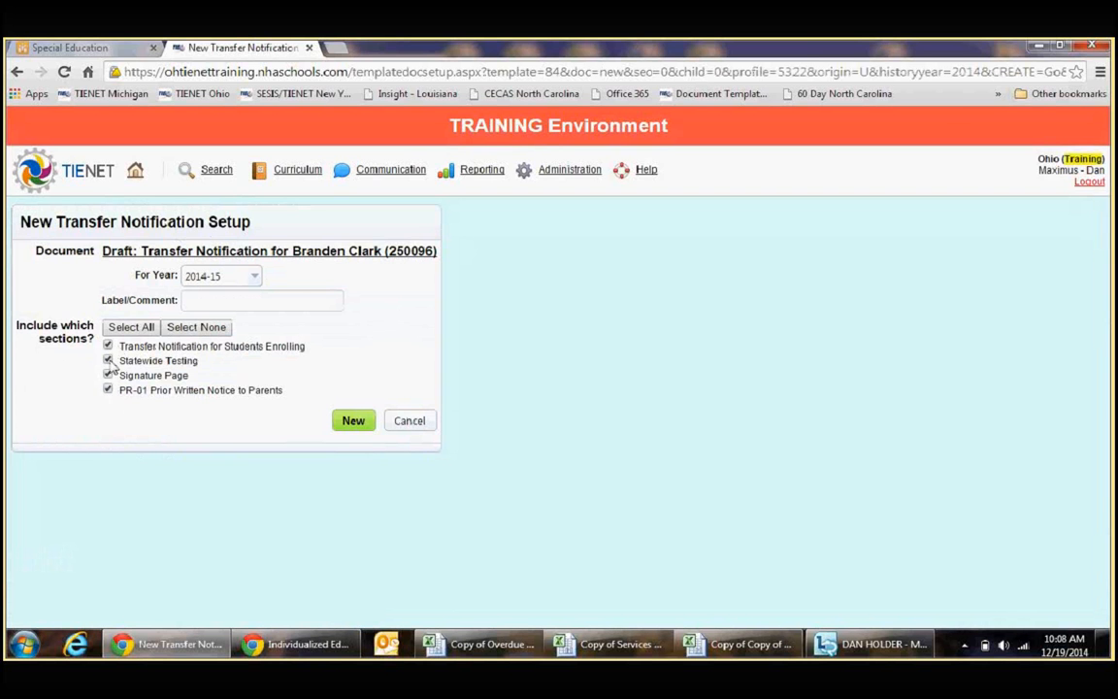
left_click(108, 360)
left_click(359, 421)
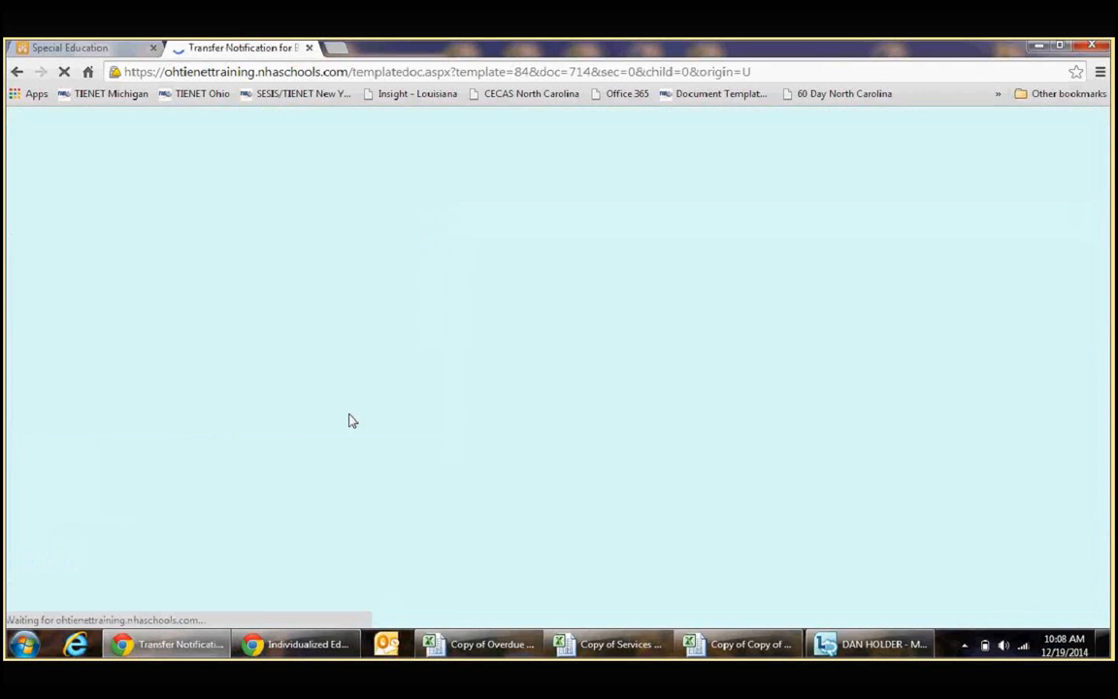